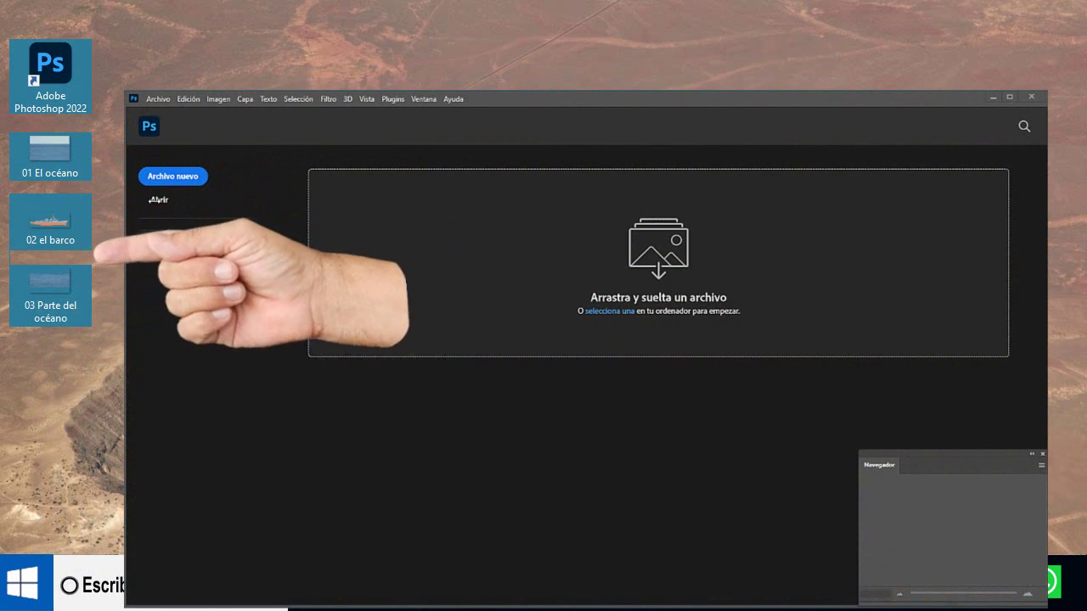
Open 01 El océano, 02 el barco and 03 Parte del océano together, without colour management.
click(159, 202)
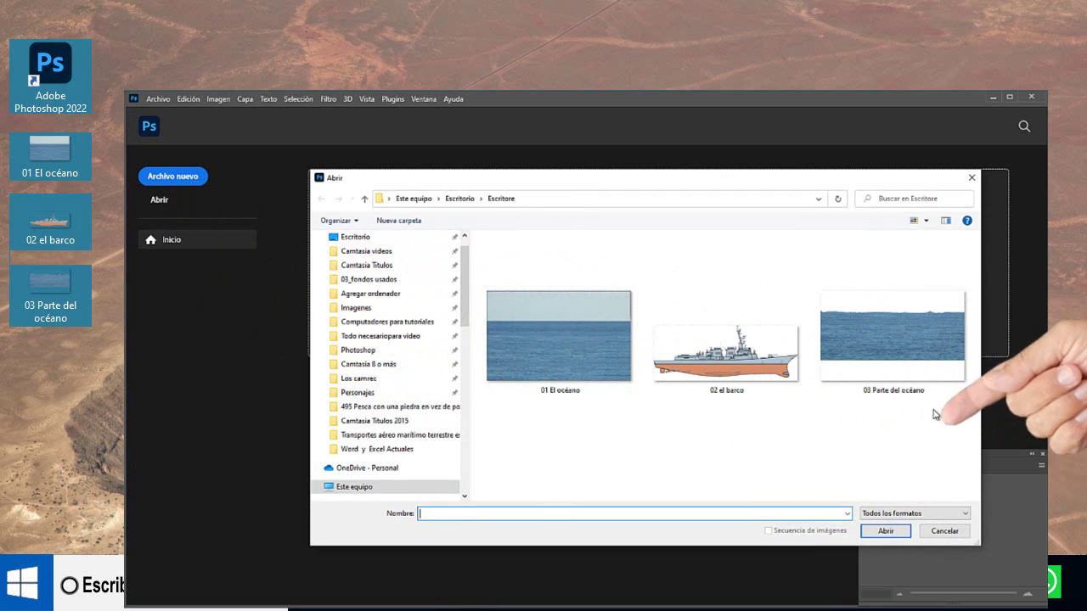
drag(934, 406, 488, 294)
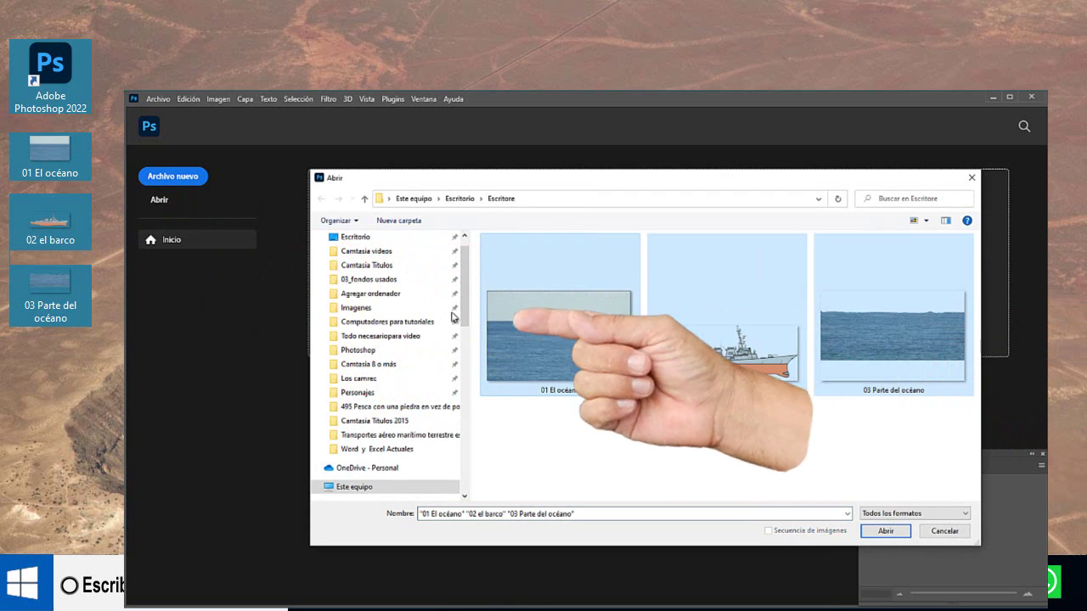
click(883, 531)
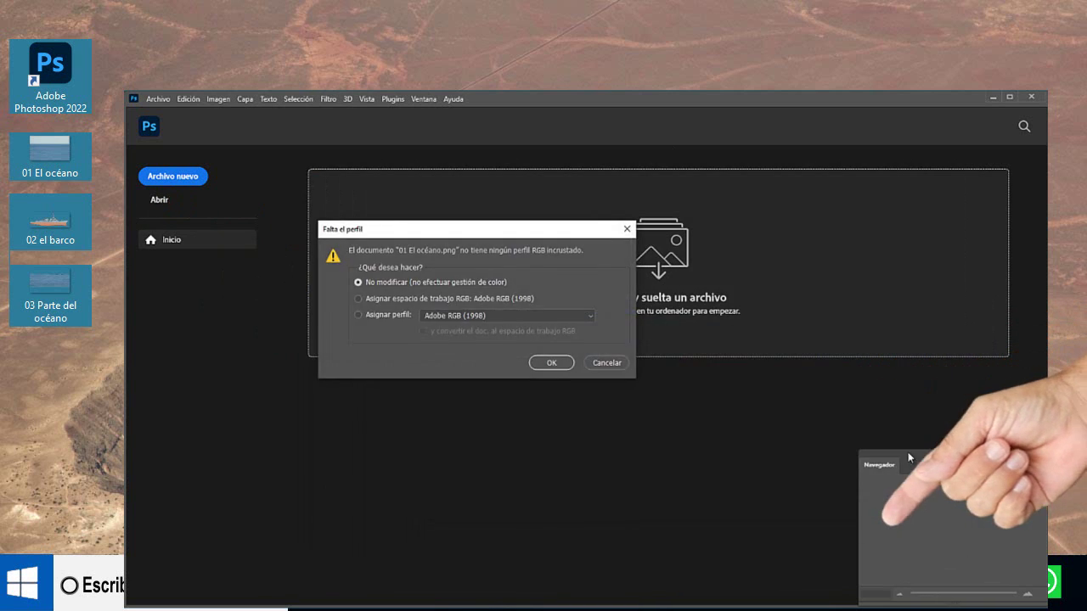
click(549, 361)
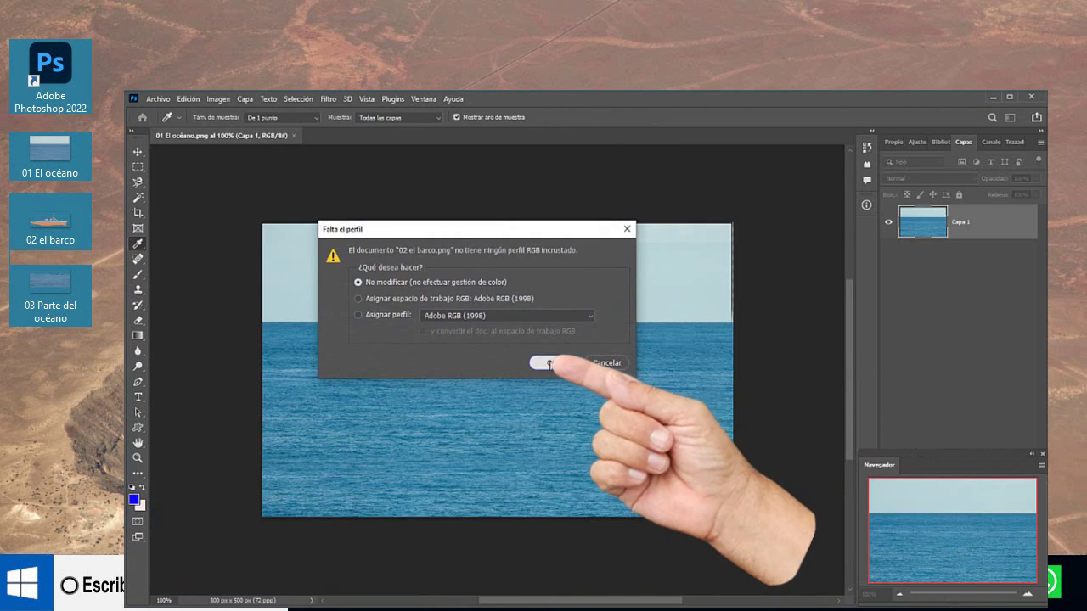
click(549, 364)
click(550, 363)
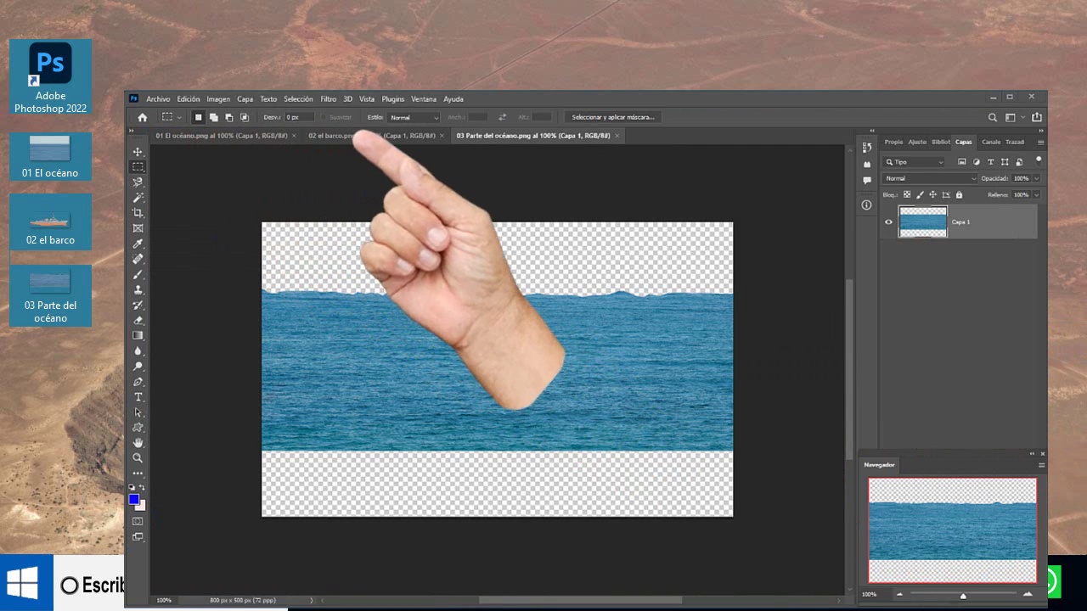
Copy the whole ship from 02 el barco with a rectangular marquee, then return to 01 El océano.
click(338, 137)
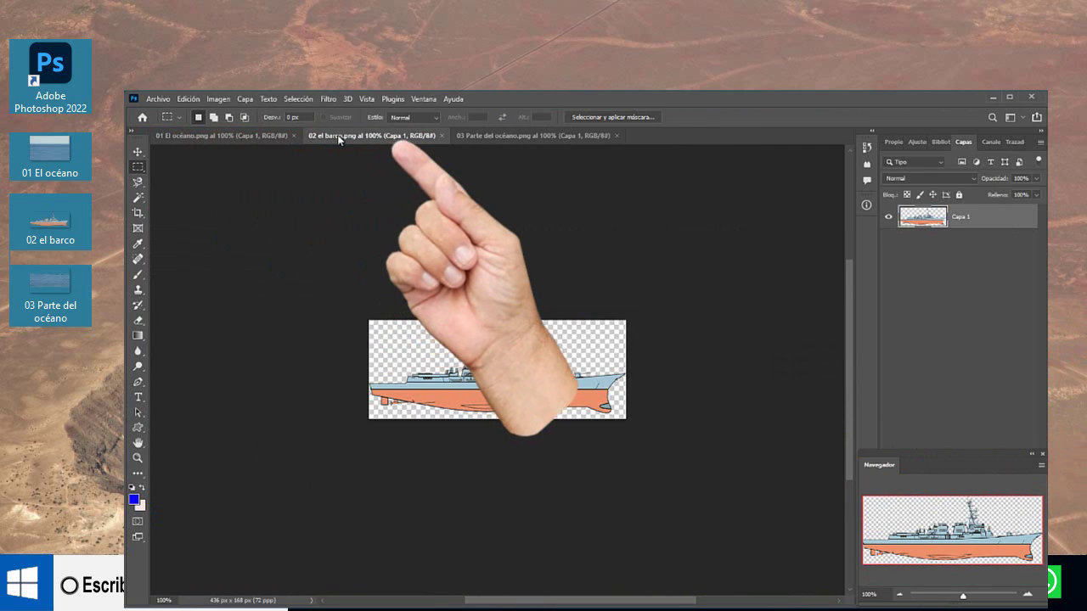
right_click(138, 167)
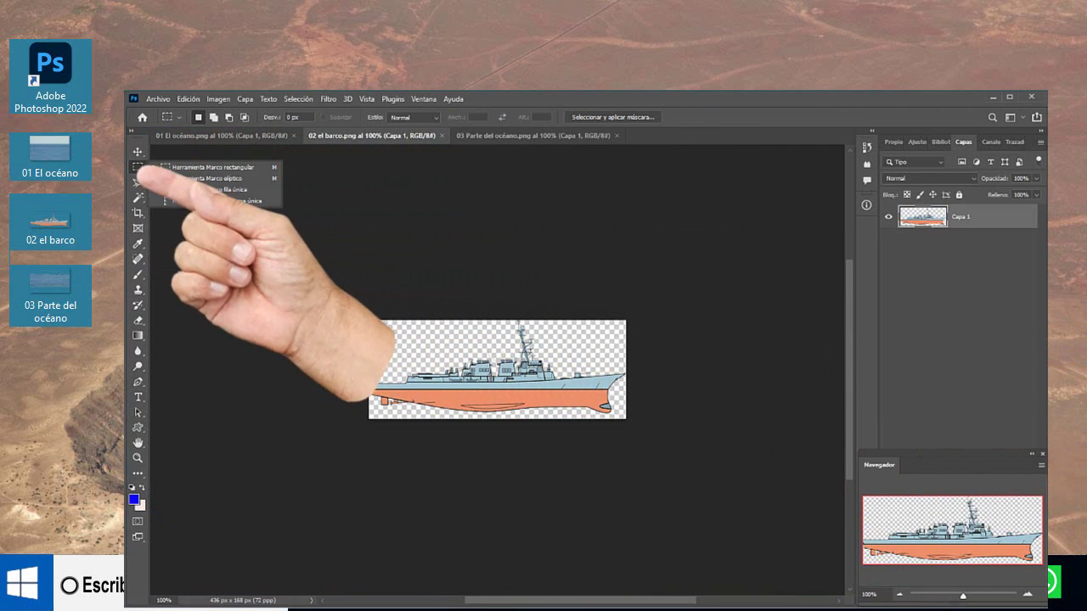
click(199, 167)
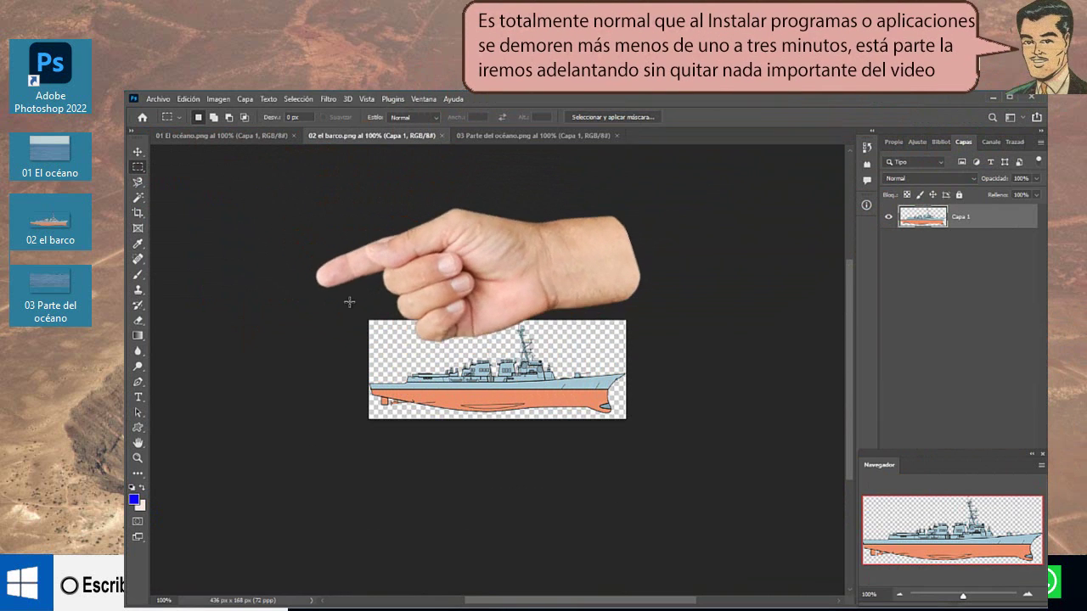
mouse_move(350, 302)
mouse_down()
mouse_move(565, 364)
mouse_move(628, 419)
mouse_up()
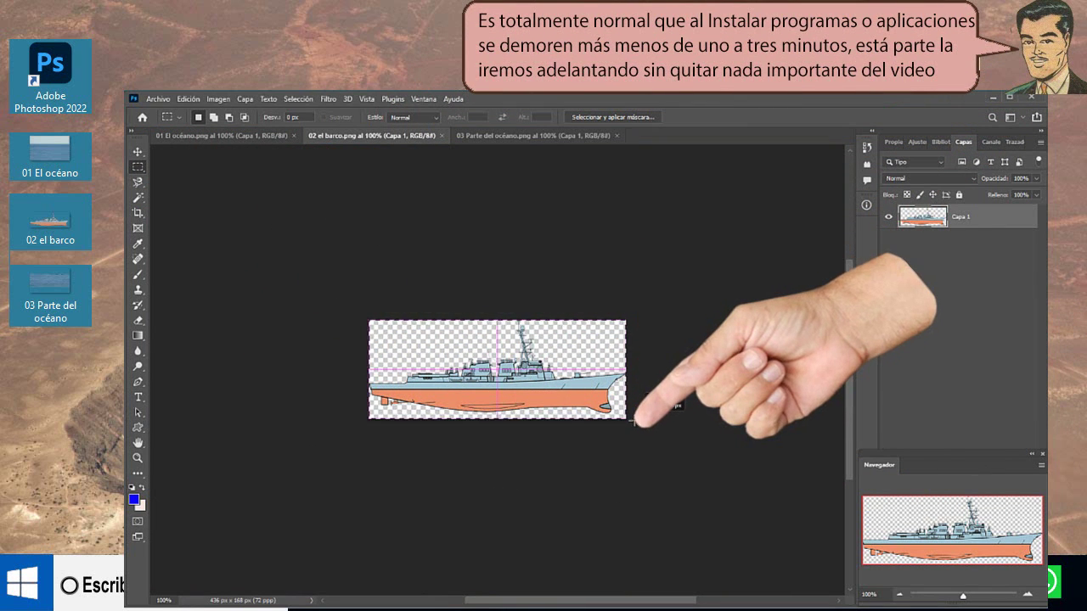
click(188, 98)
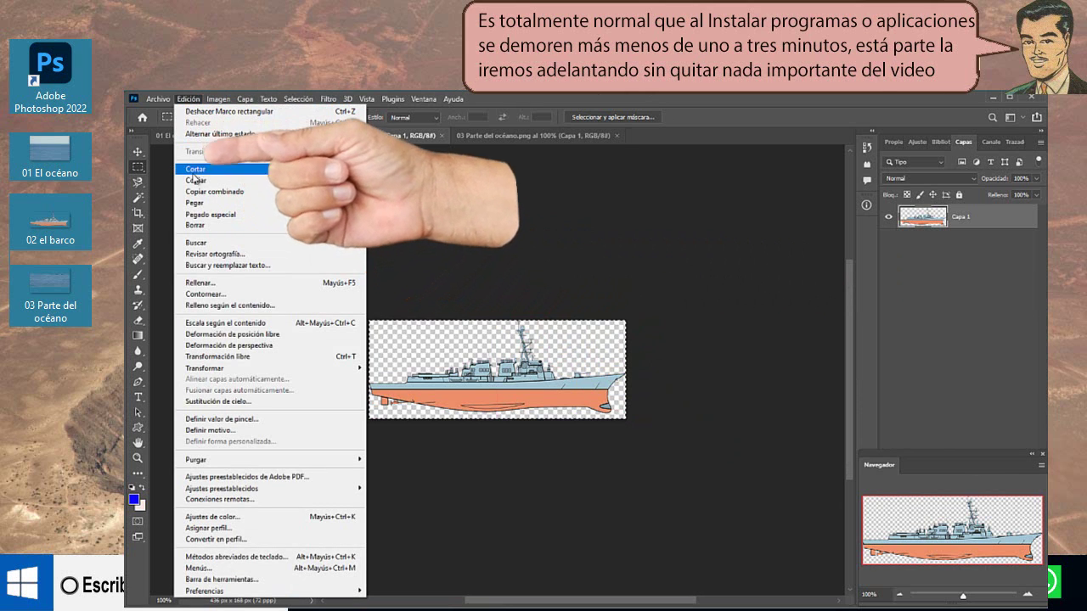
click(194, 180)
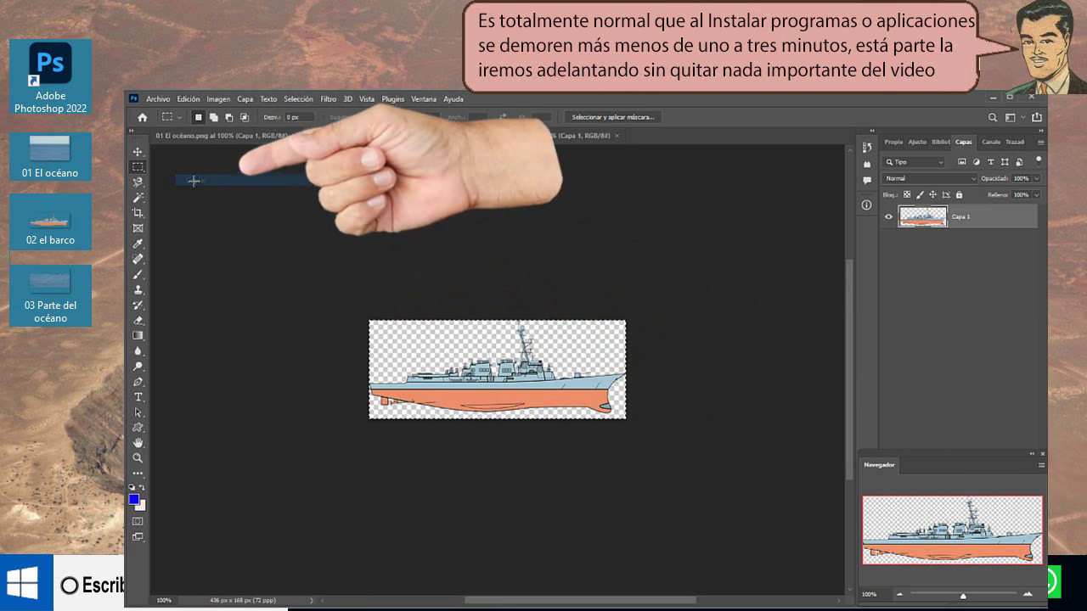
click(230, 136)
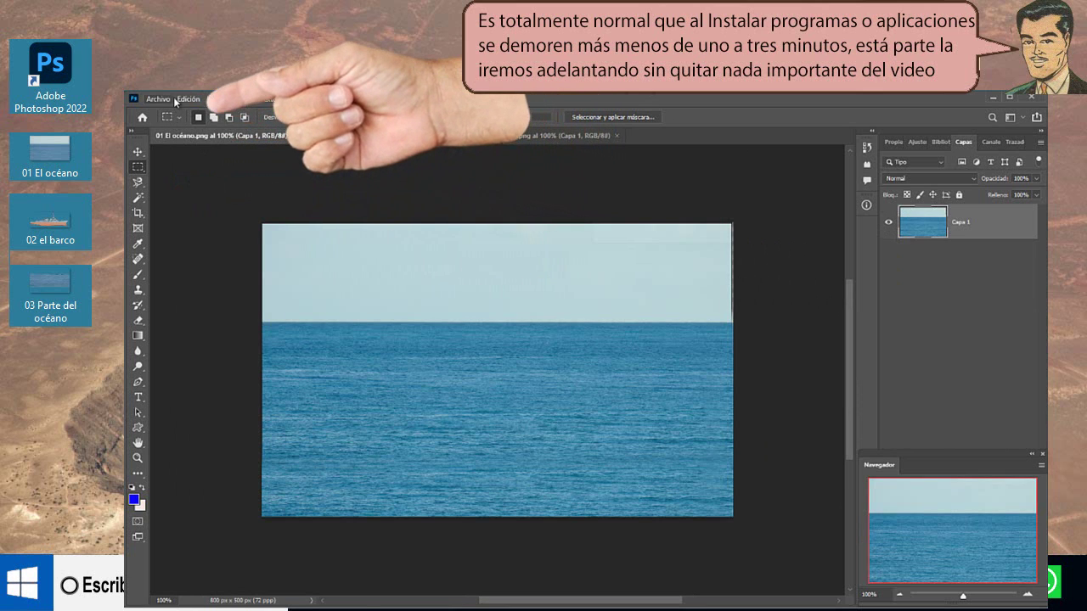
Paste the ship into 01 El océano as Capa 2 and move it up onto the horizon.
click(188, 99)
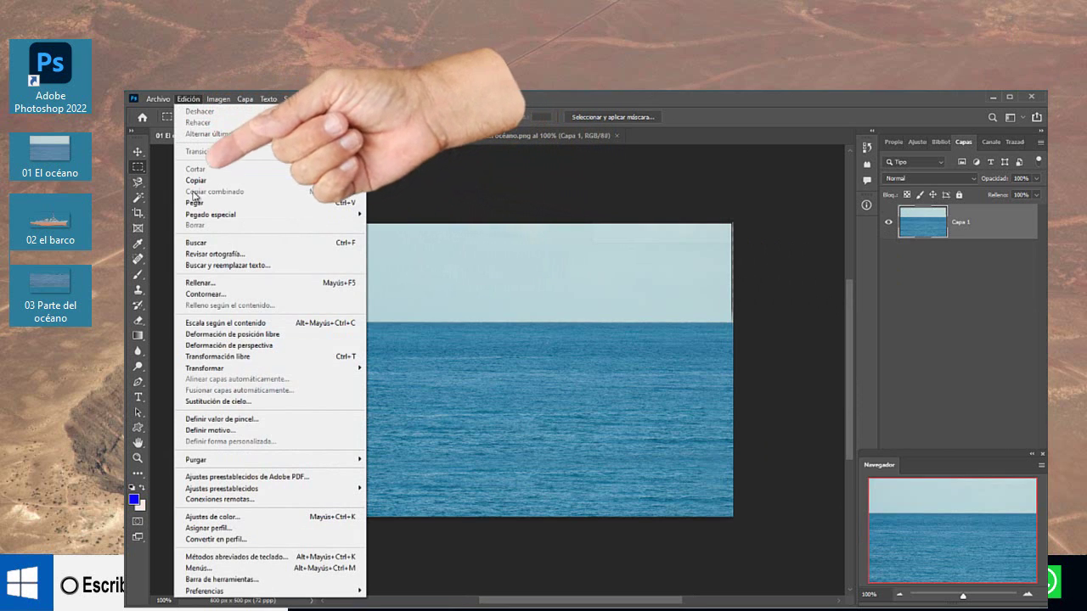
click(194, 204)
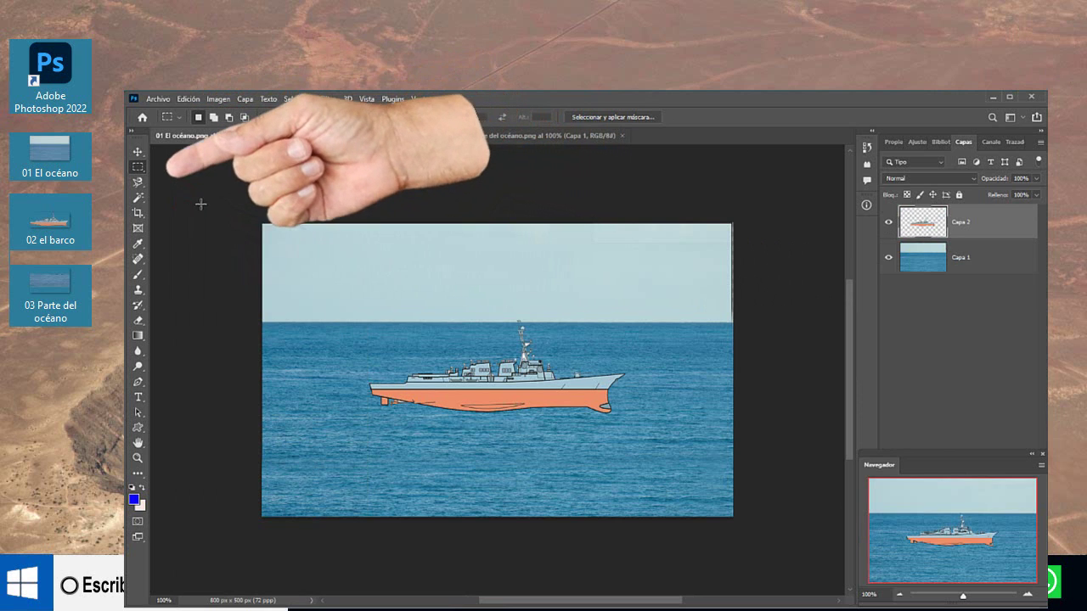
click(137, 154)
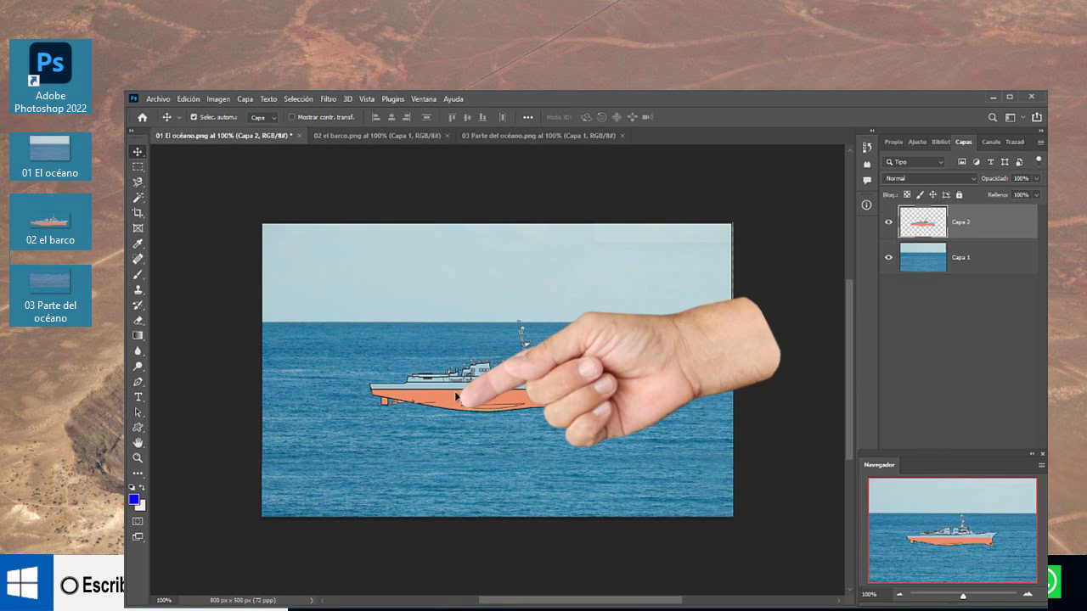
drag(455, 389, 459, 331)
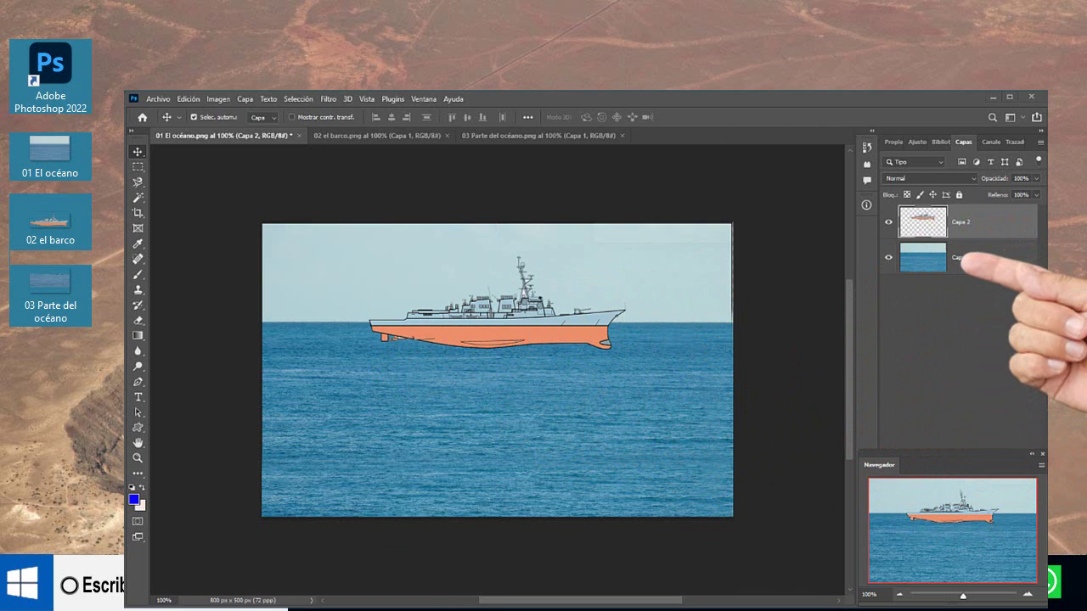
Copy a rectangular strip of sea from 03 Parte del océano, then return to 01 El océano.
click(553, 138)
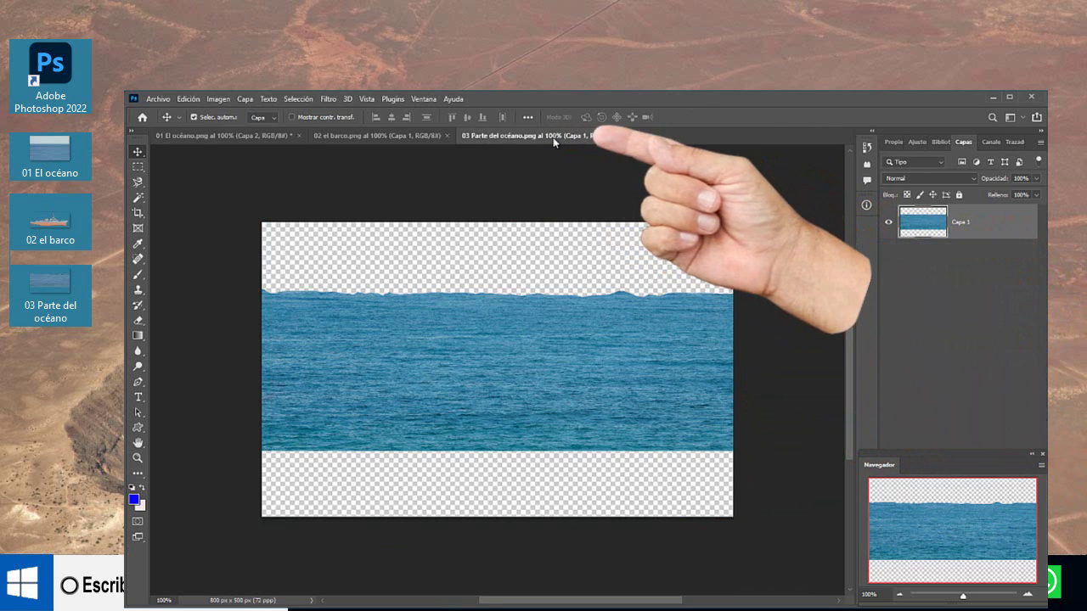
click(138, 168)
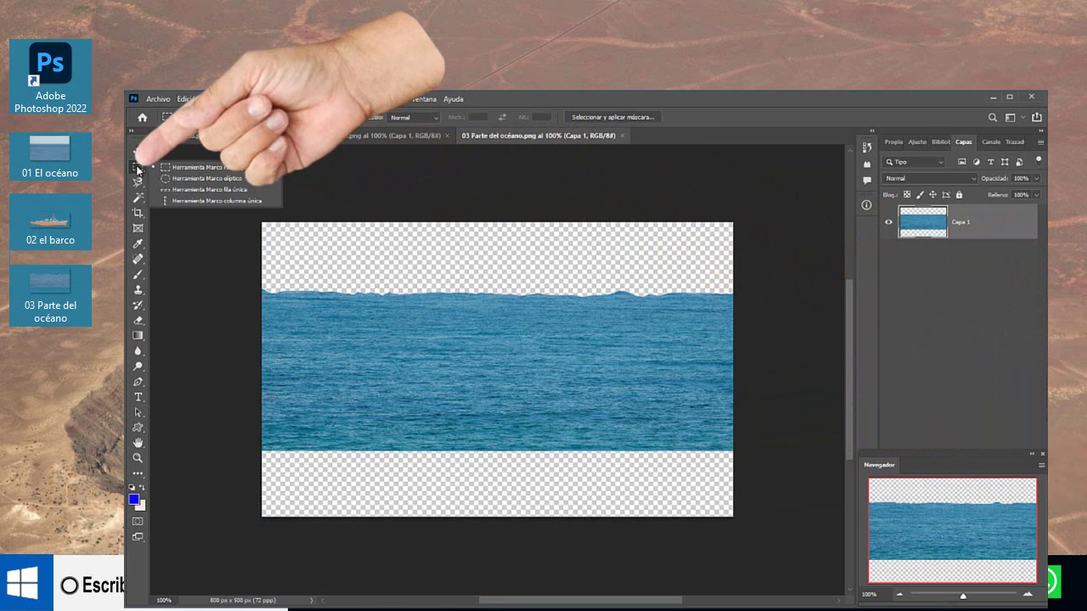
click(183, 167)
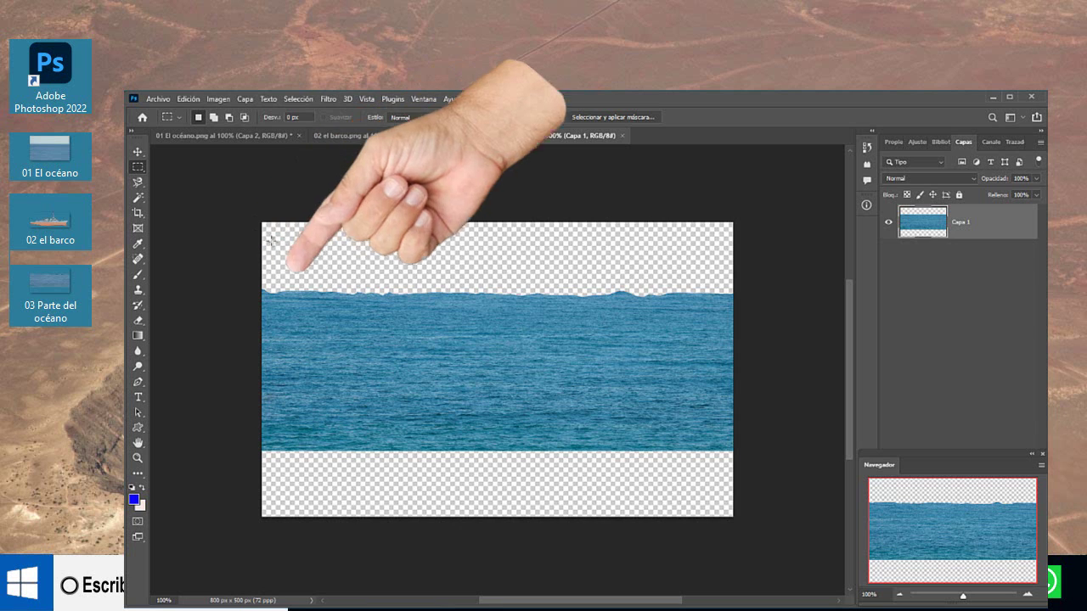
drag(261, 231, 752, 461)
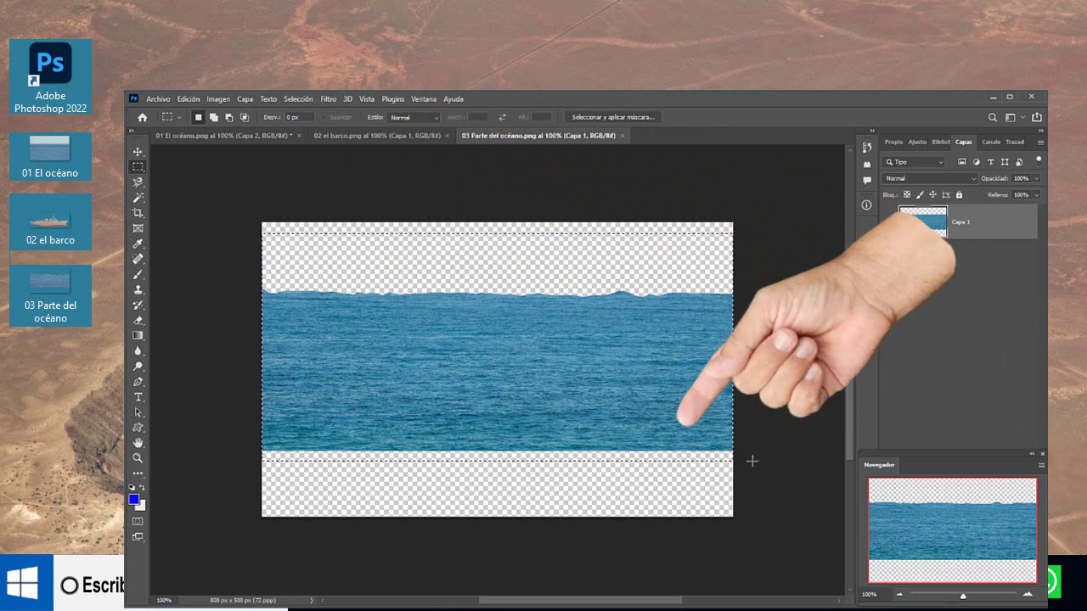
click(186, 99)
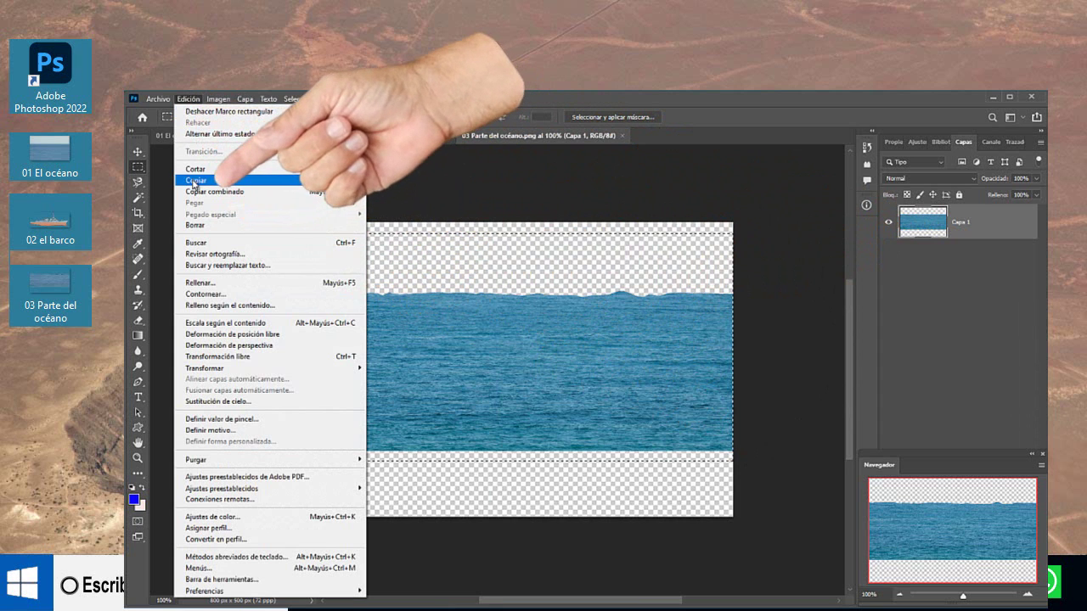
click(193, 182)
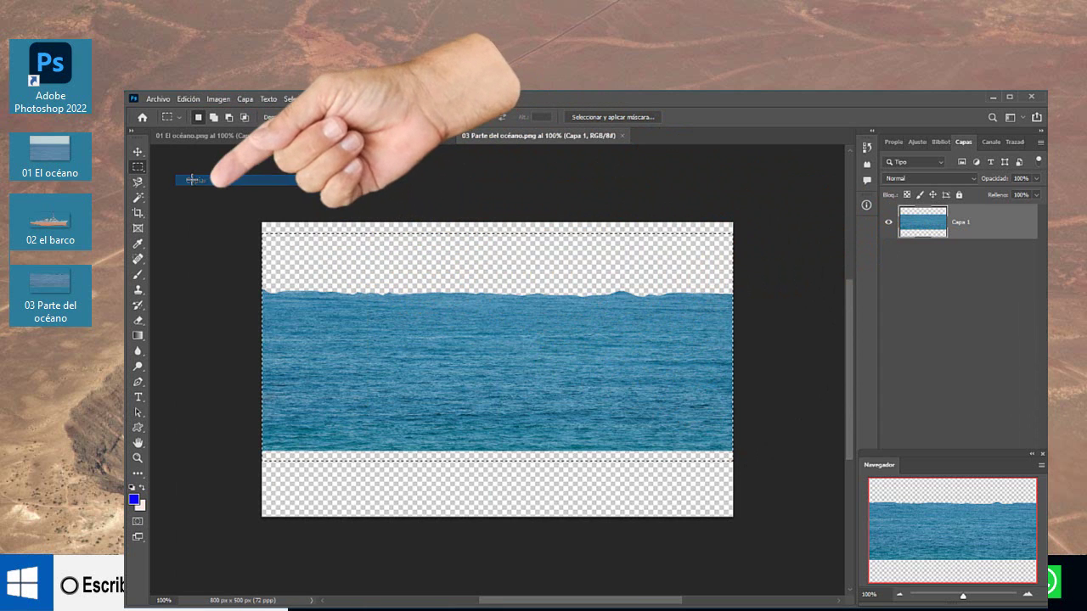
click(211, 133)
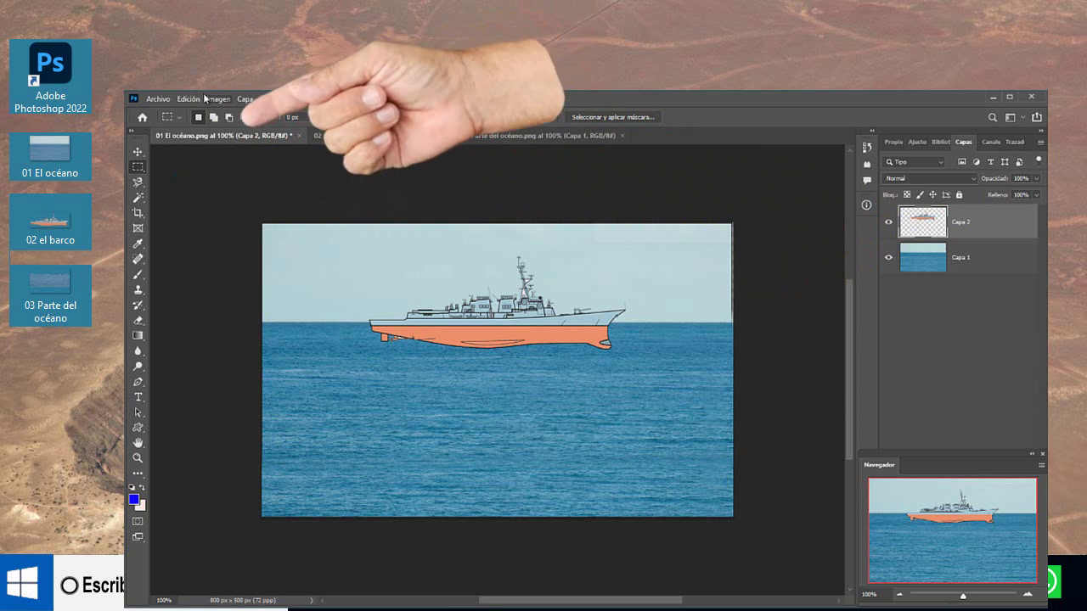
Paste the sea strip as Capa 3 and lower it about 64 px so the hull sits in water.
click(190, 98)
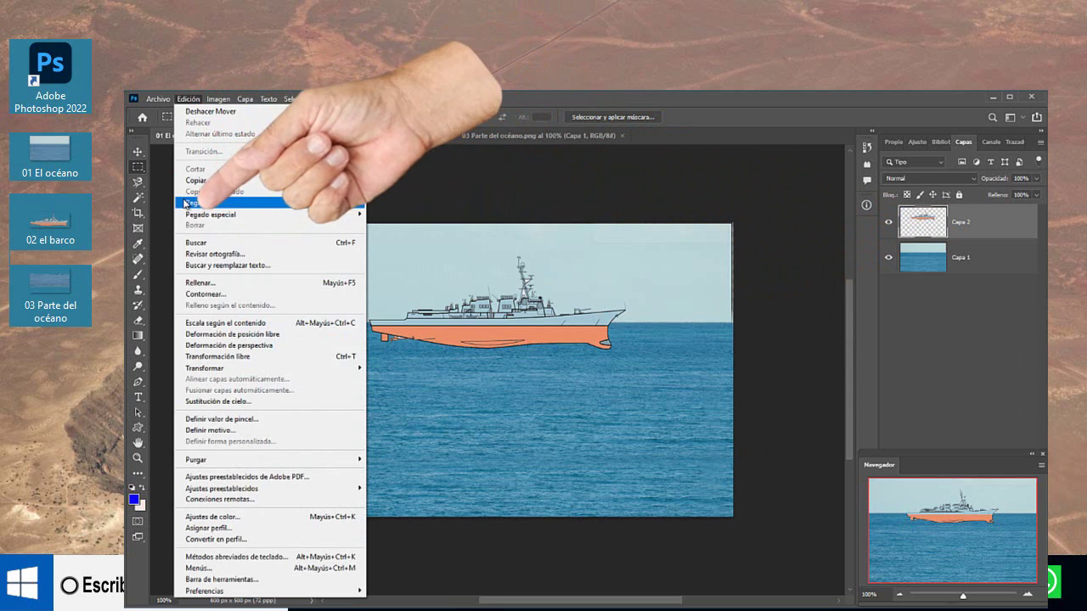
click(184, 203)
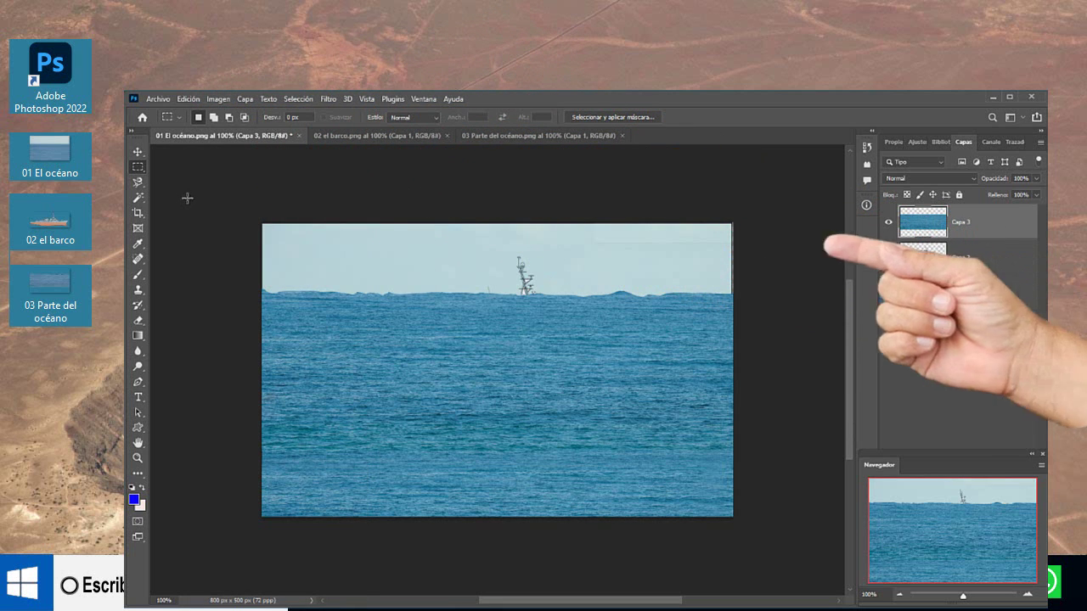
click(139, 153)
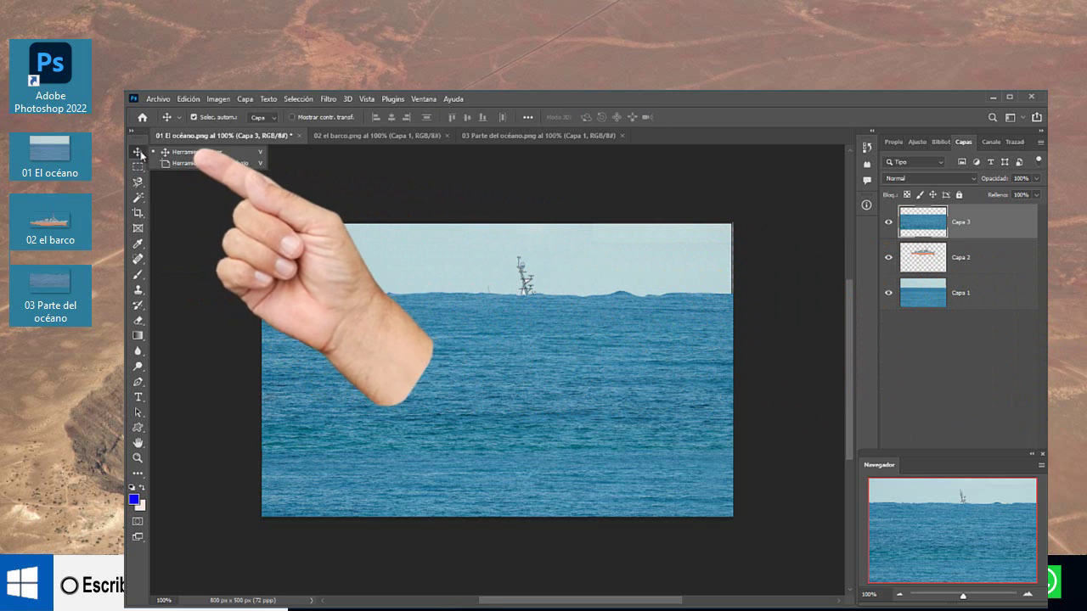
drag(383, 310, 379, 344)
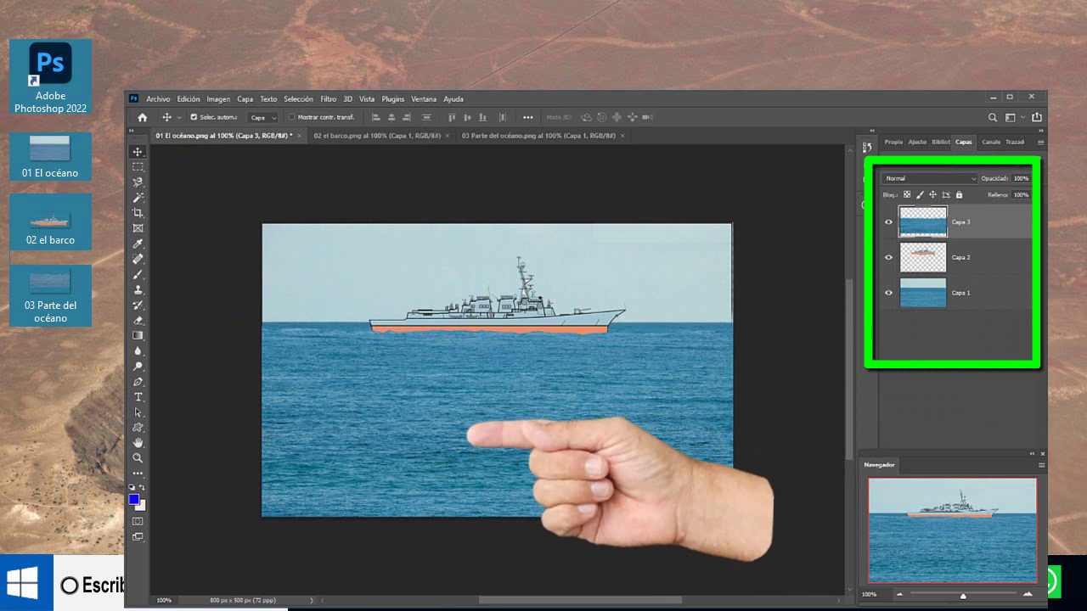
key(alt+bracketleft)
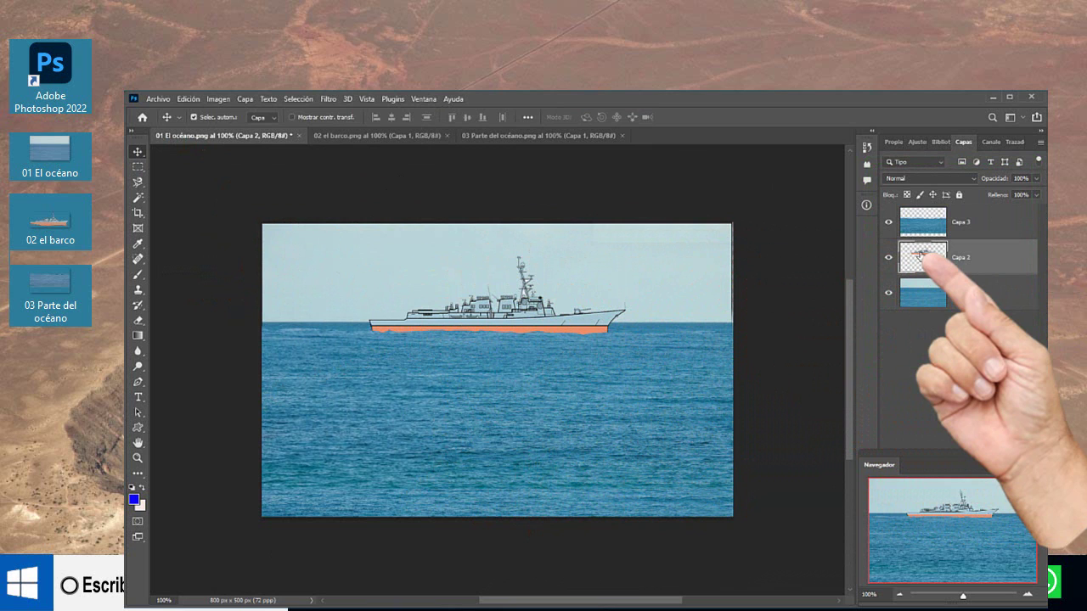
drag(923, 257, 927, 317)
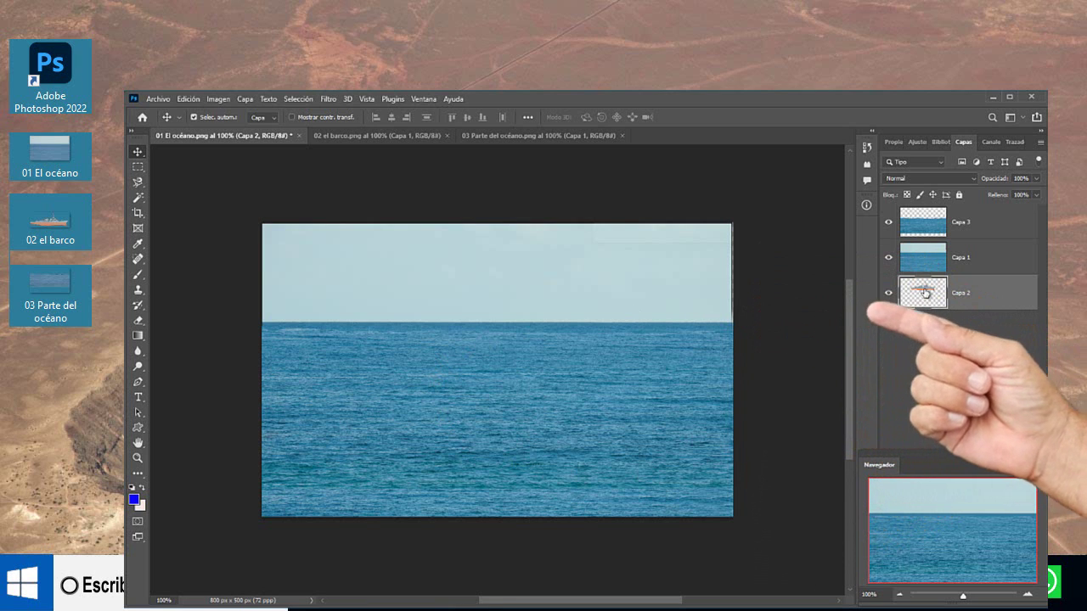
drag(926, 293, 924, 258)
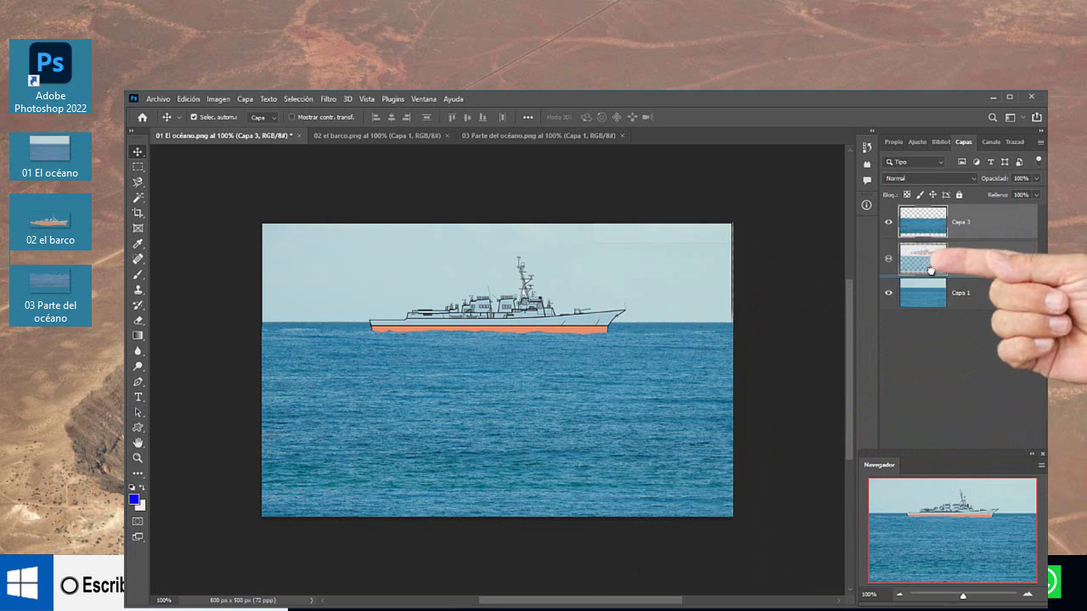
drag(930, 270, 933, 355)
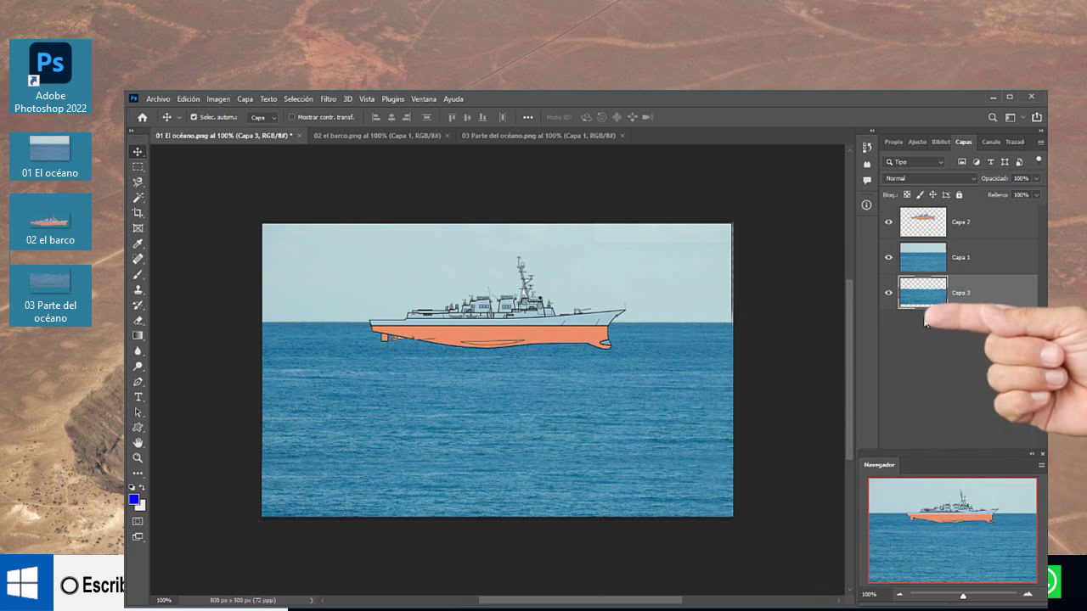
drag(923, 298, 920, 227)
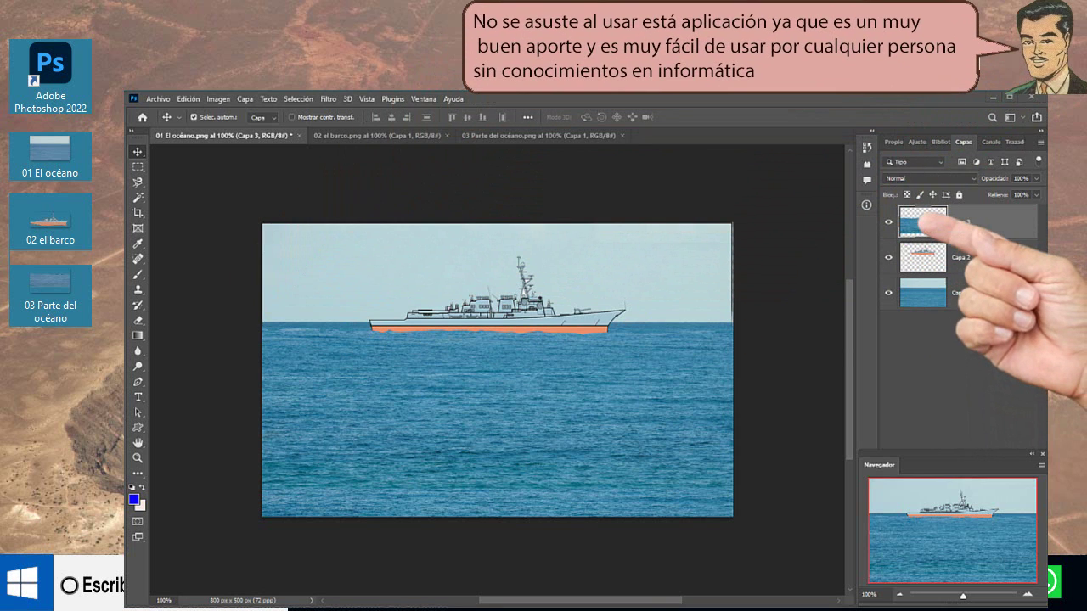
Save as 'mi primera imagen con capas.psd' in Photoshop format, accepting the PSD options.
click(154, 100)
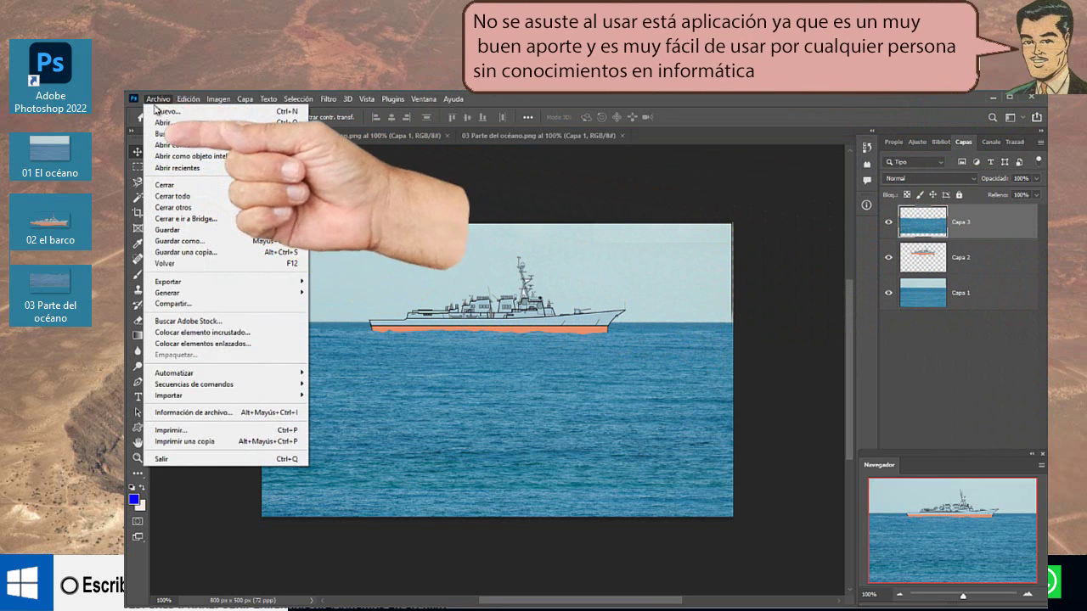
click(156, 244)
text(mi primera imagen con capas)
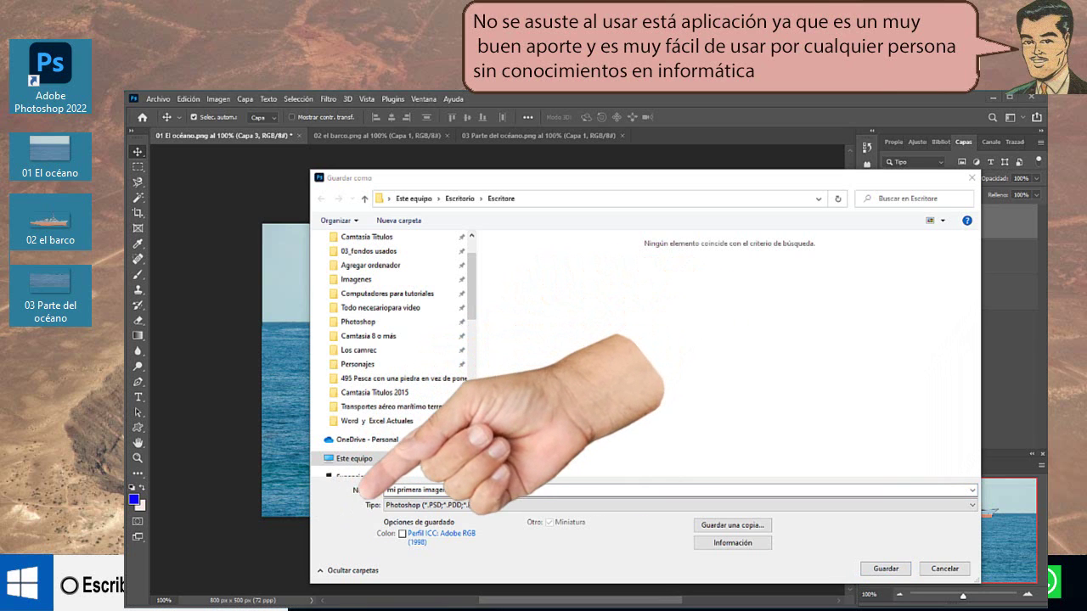
click(502, 508)
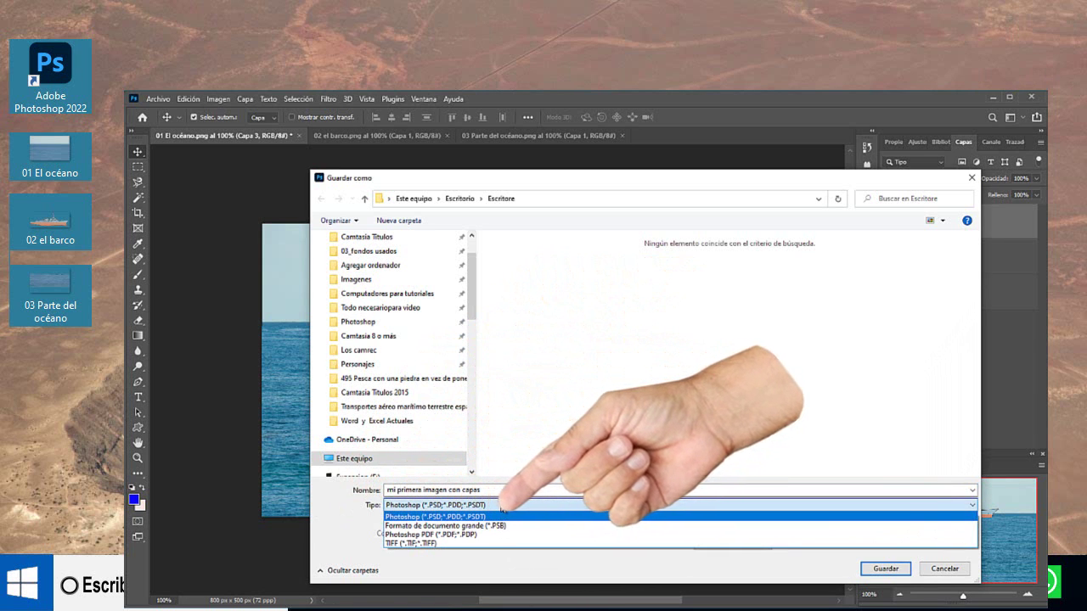
click(886, 569)
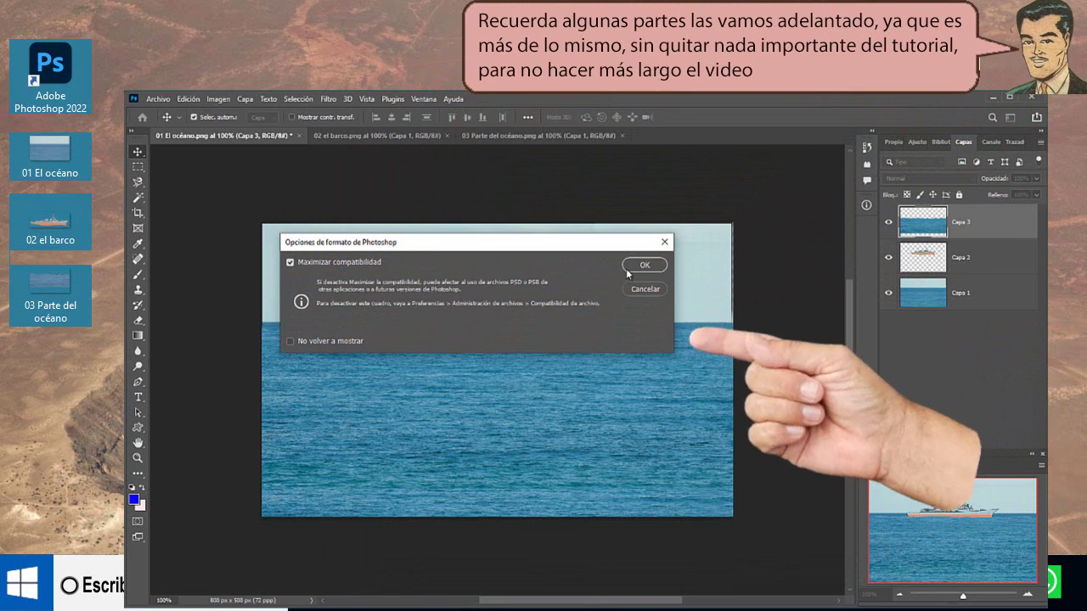
click(642, 266)
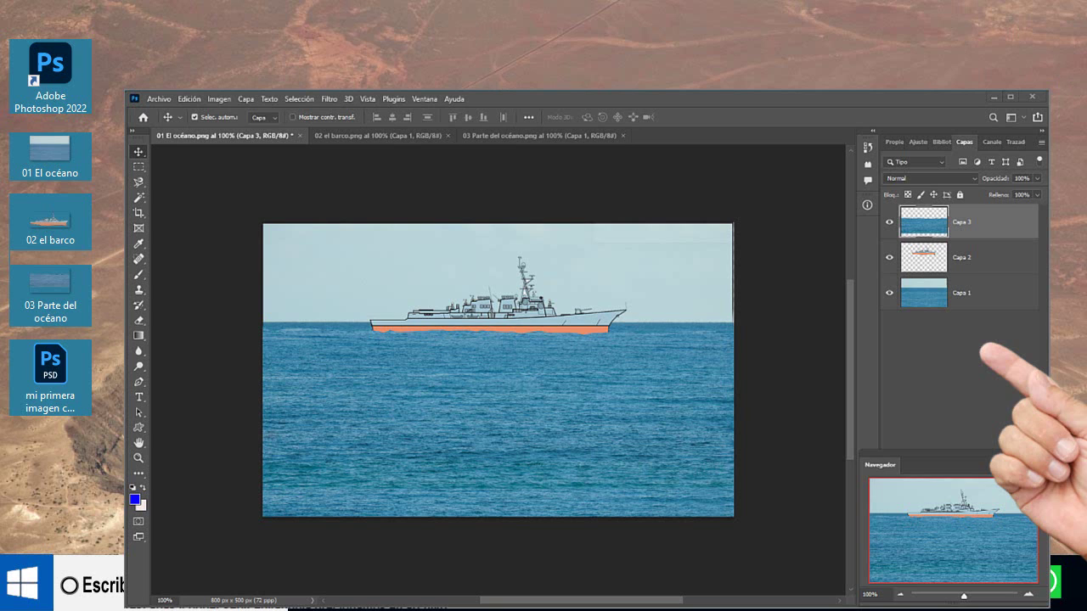
Save a copy named 'mi primera imagen editada con capas' with PNG as the file type.
click(158, 98)
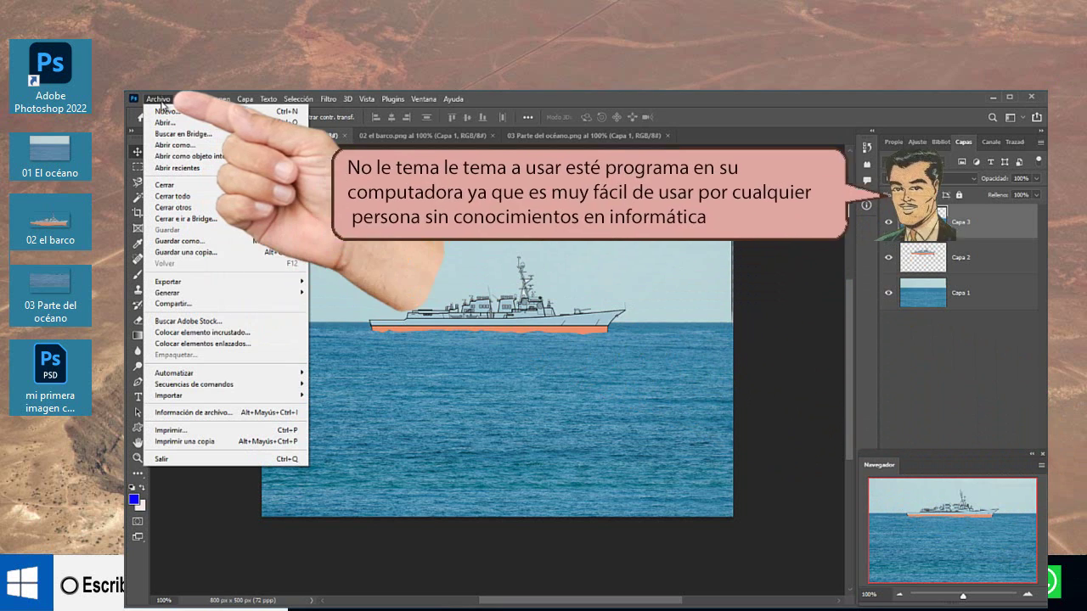
click(186, 246)
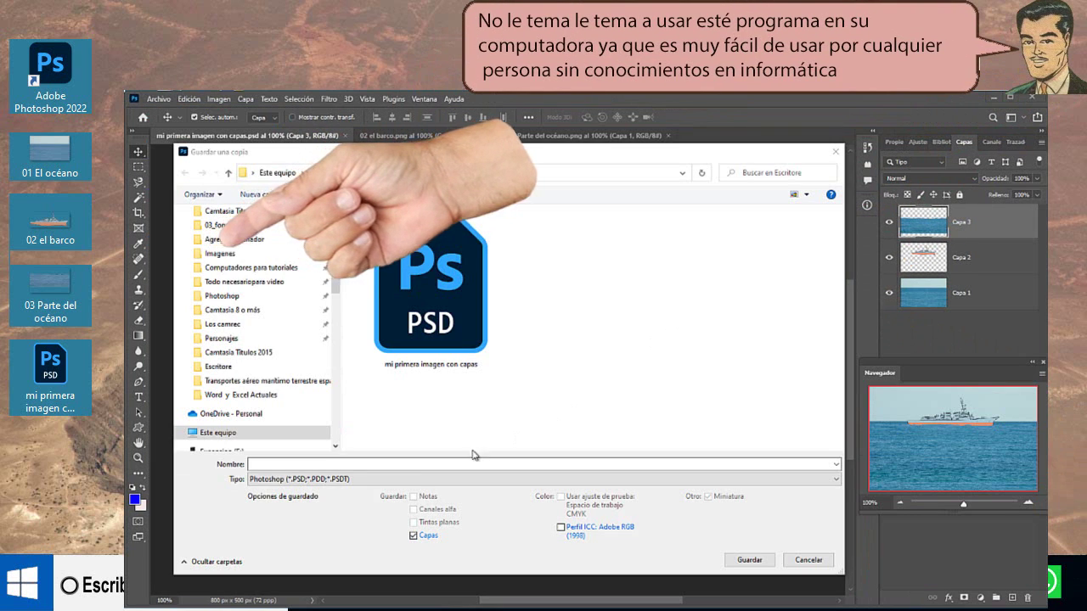
text(mi primera imagen ed)
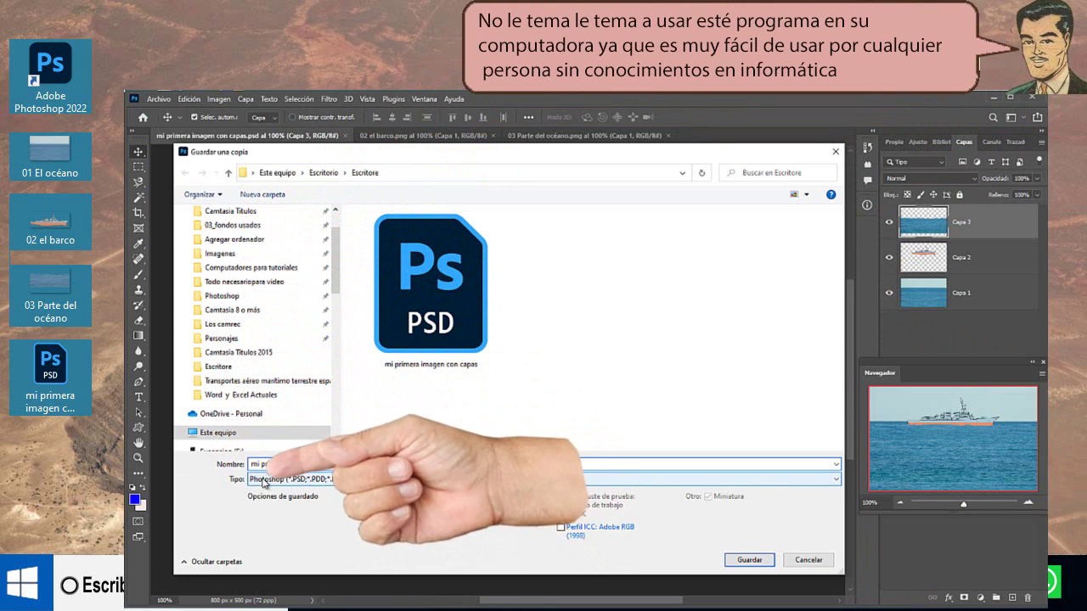
click(263, 481)
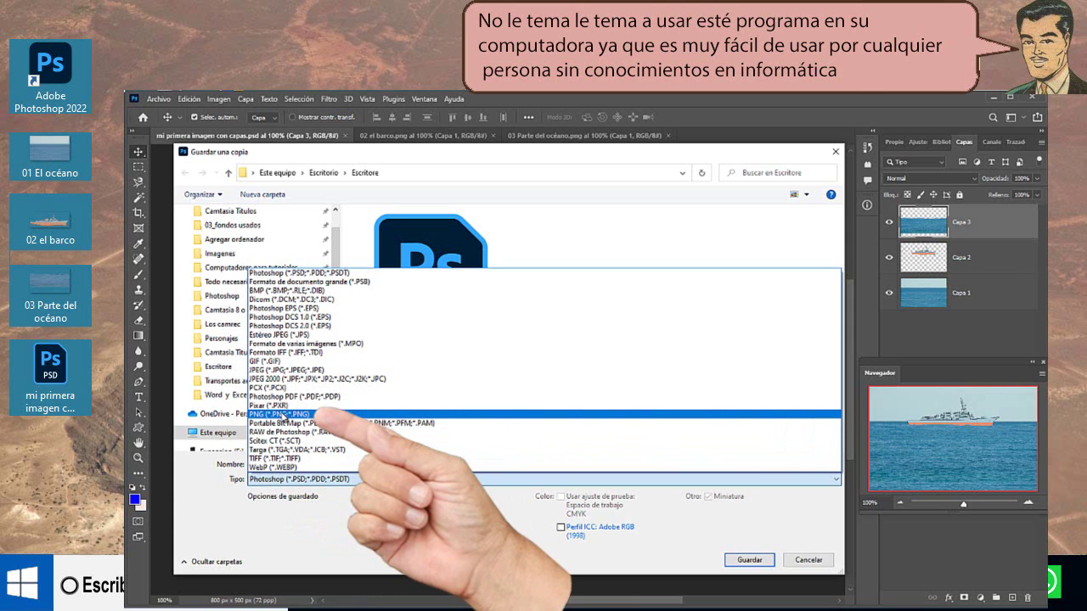
click(286, 414)
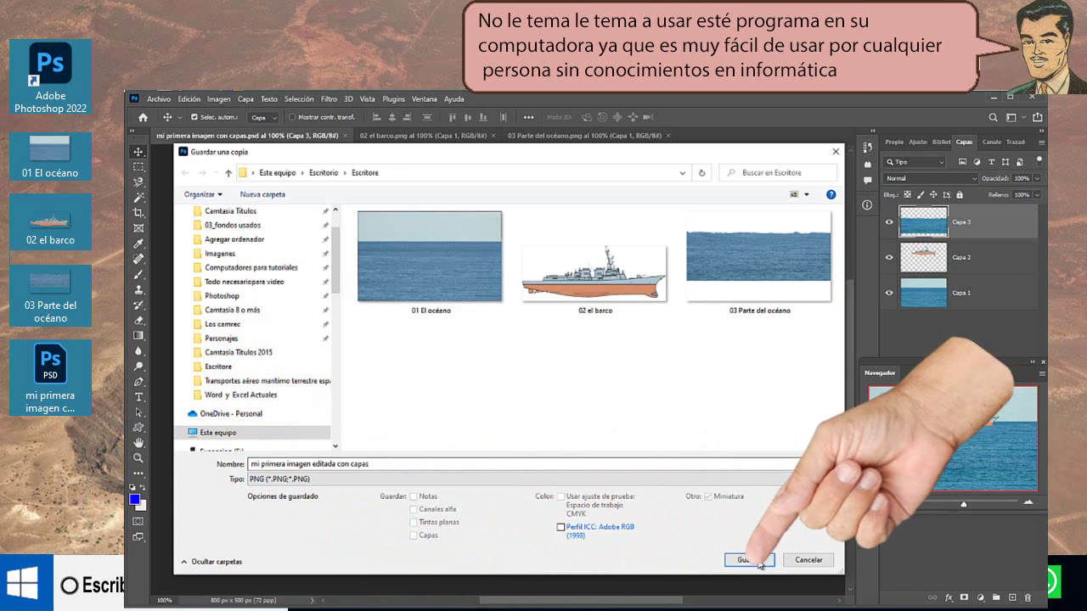
click(758, 562)
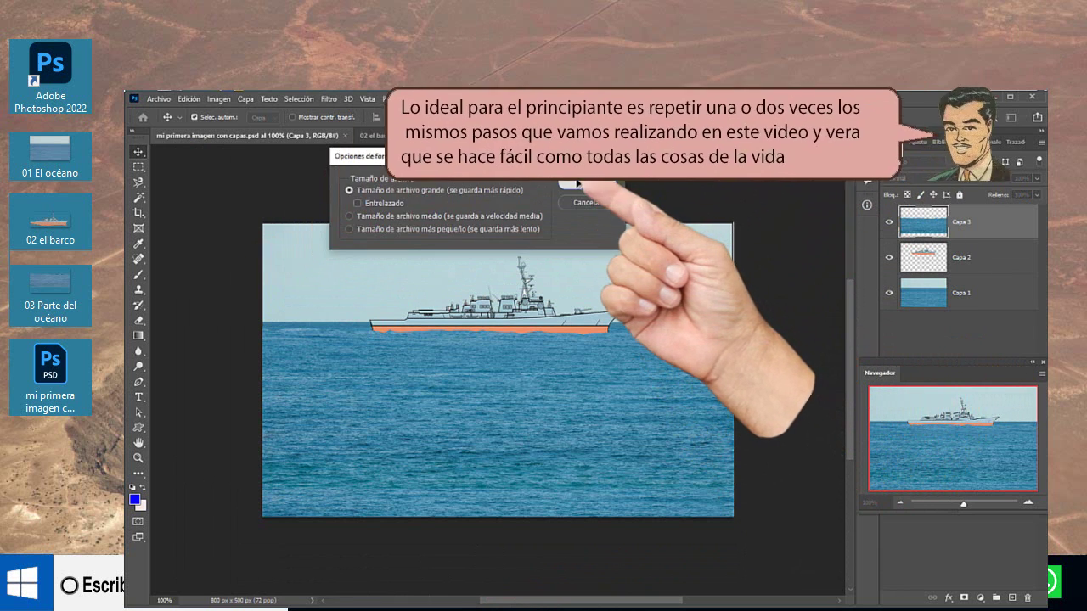
Accept the default PNG format options to write the PNG copy to the desktop.
click(585, 182)
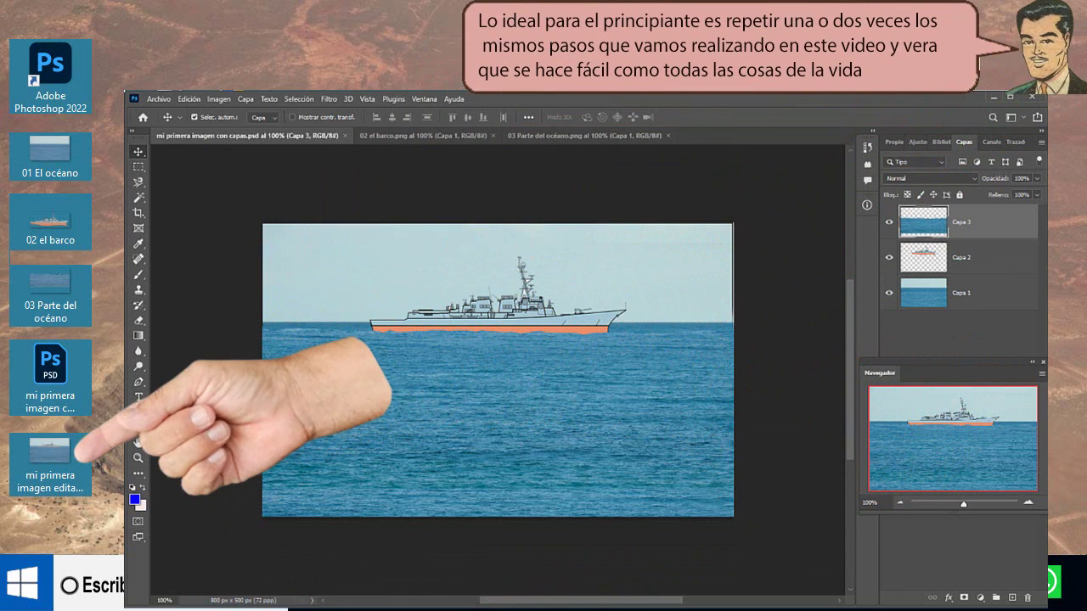